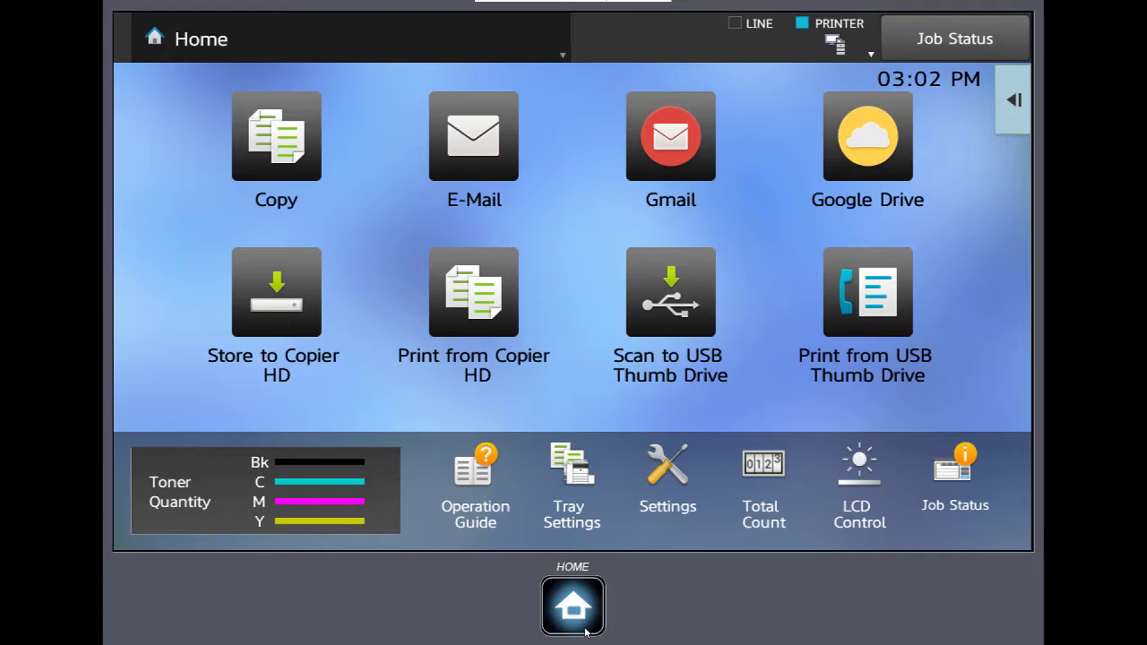
Open copy mode and choose the first address book contact as the Send and Print e-mail recipient
{"action": "left_click", "coordinate": [262, 154]}
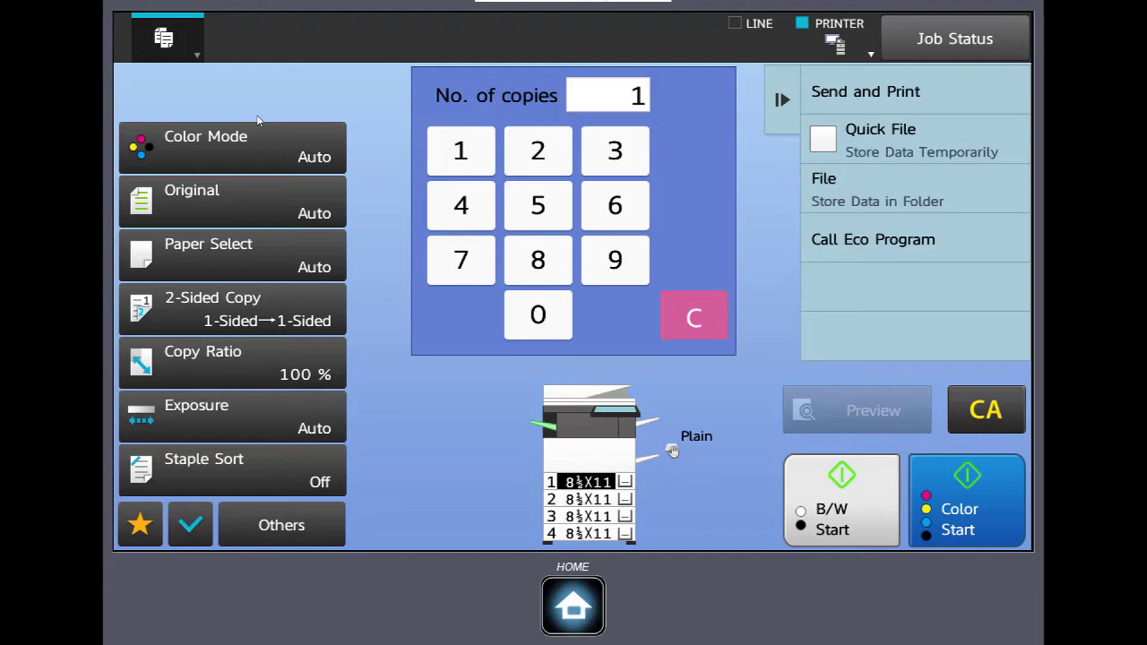
{"action": "left_click", "coordinate": [232, 308]}
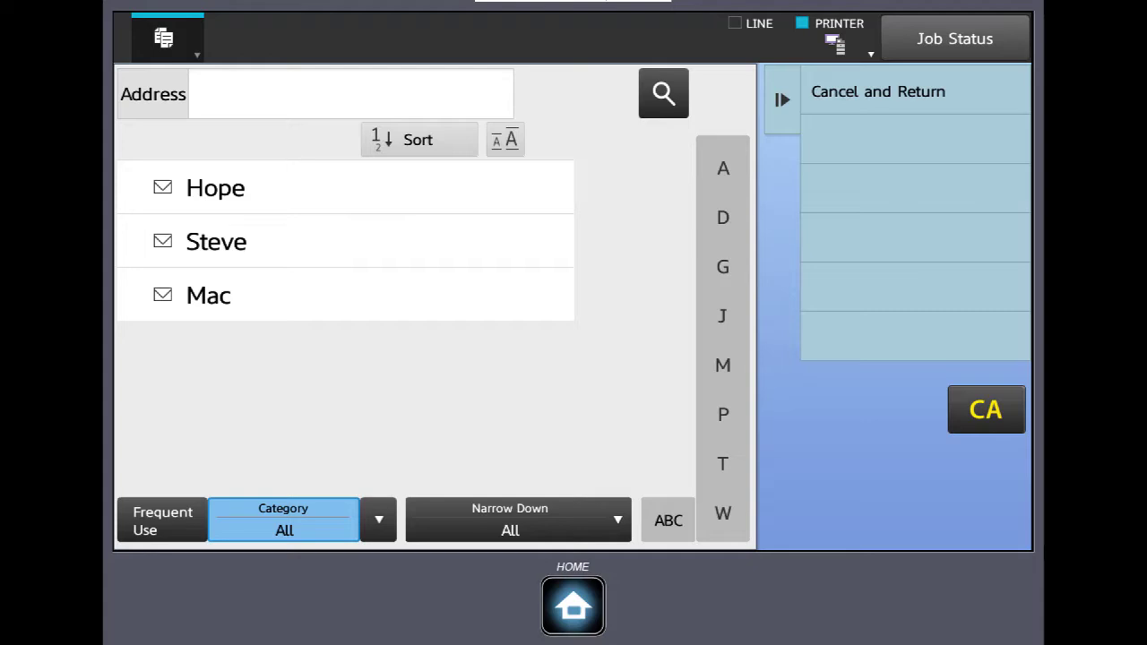
{"action": "left_click", "coordinate": [216, 187]}
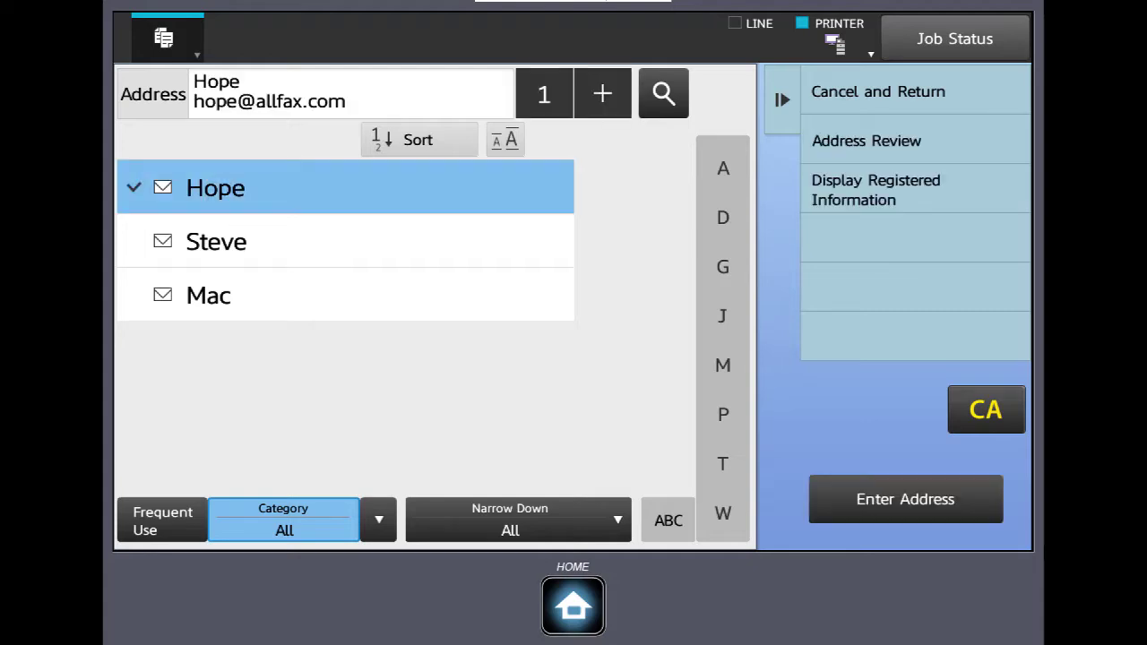
{"action": "left_click", "coordinate": [905, 499]}
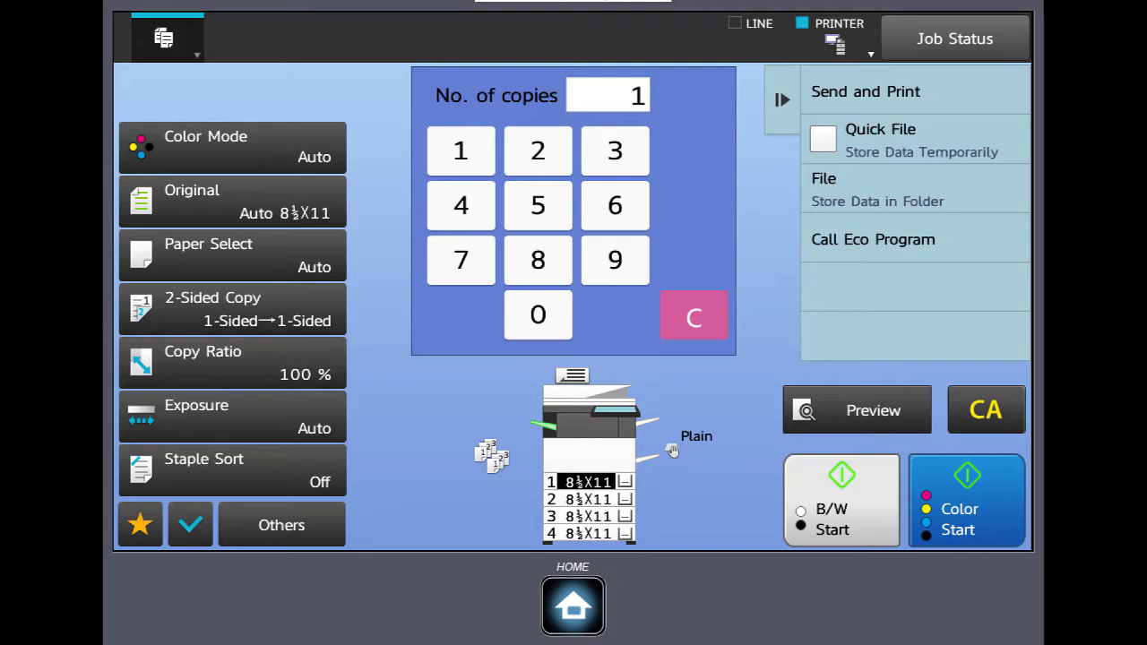
Check the original size and orientation options, and try selecting tray 4 and the plain-paper bypass tray as paper source
{"action": "left_click", "coordinate": [231, 202]}
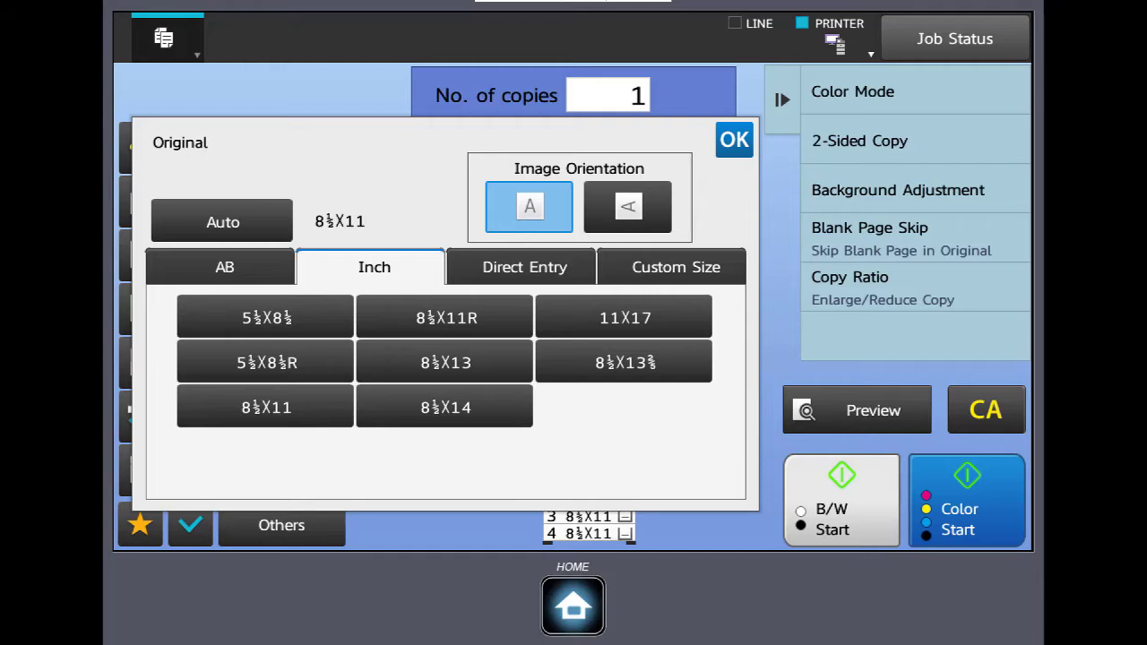
{"action": "left_click", "coordinate": [734, 139]}
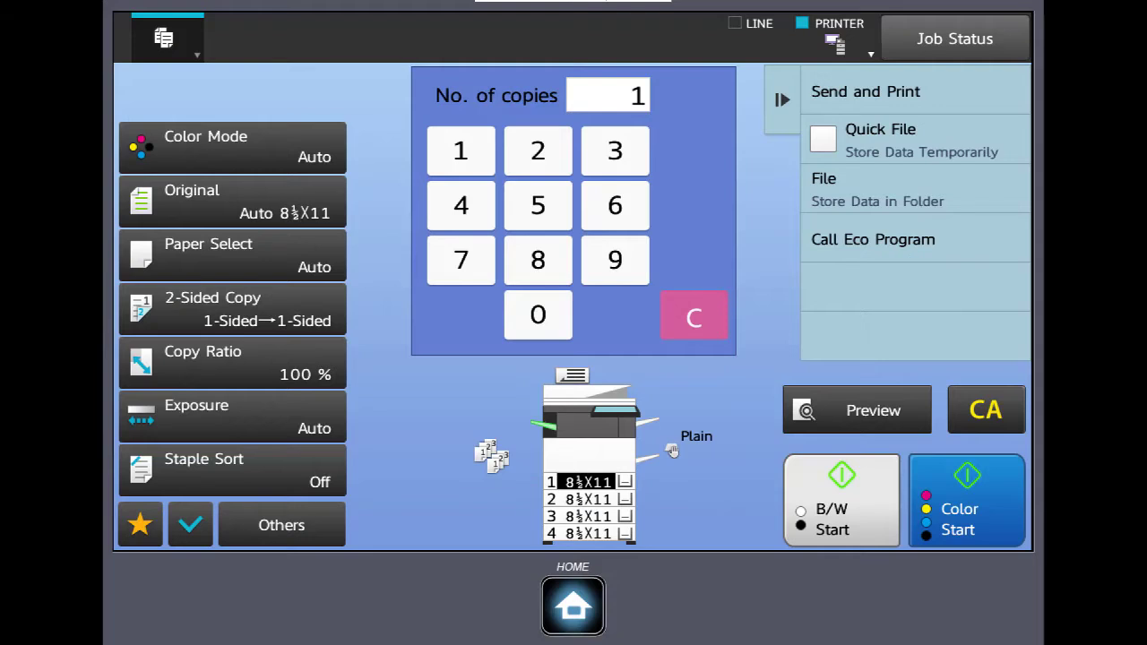
{"action": "left_click", "coordinate": [673, 451]}
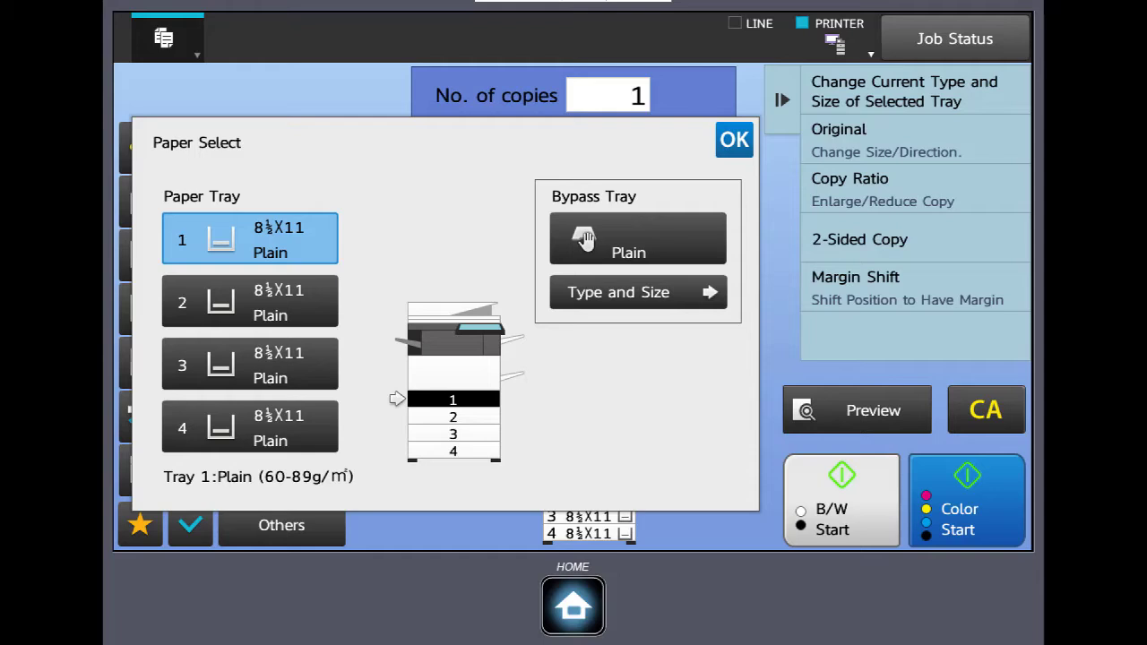
{"action": "left_click", "coordinate": [250, 427]}
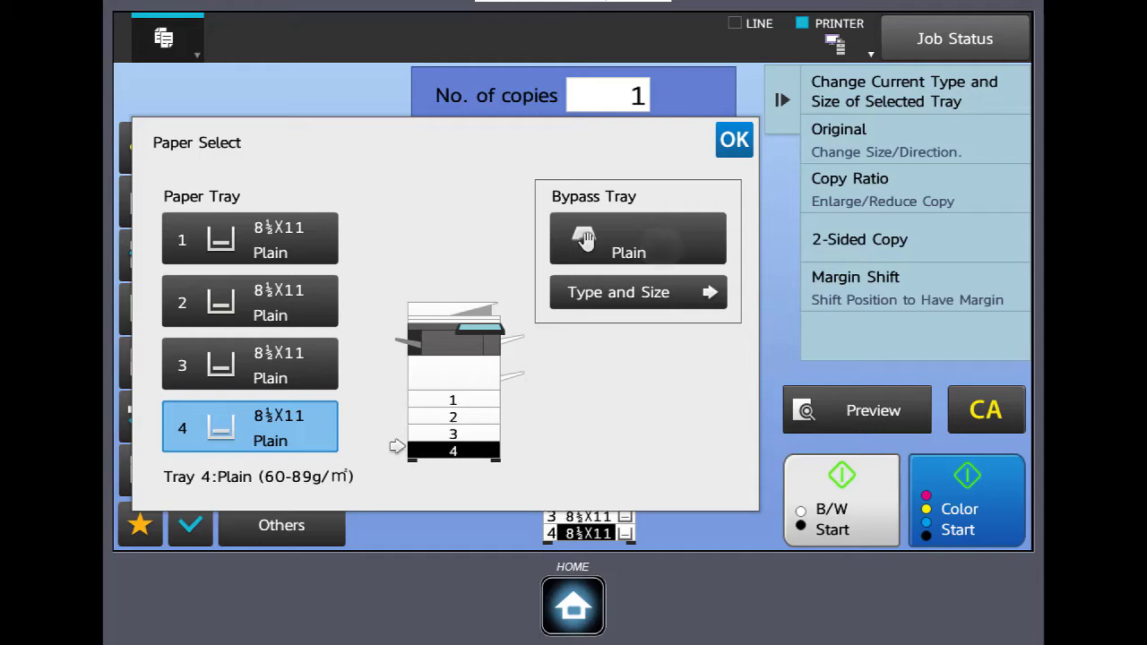
{"action": "left_click", "coordinate": [583, 239]}
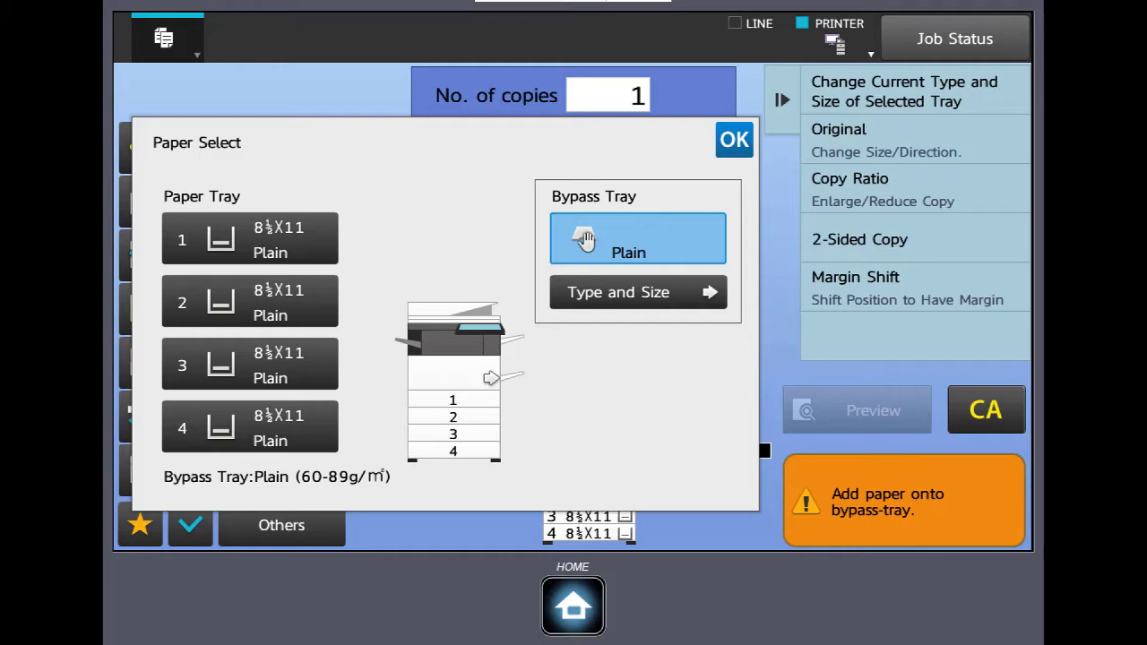
{"action": "left_click", "coordinate": [583, 239]}
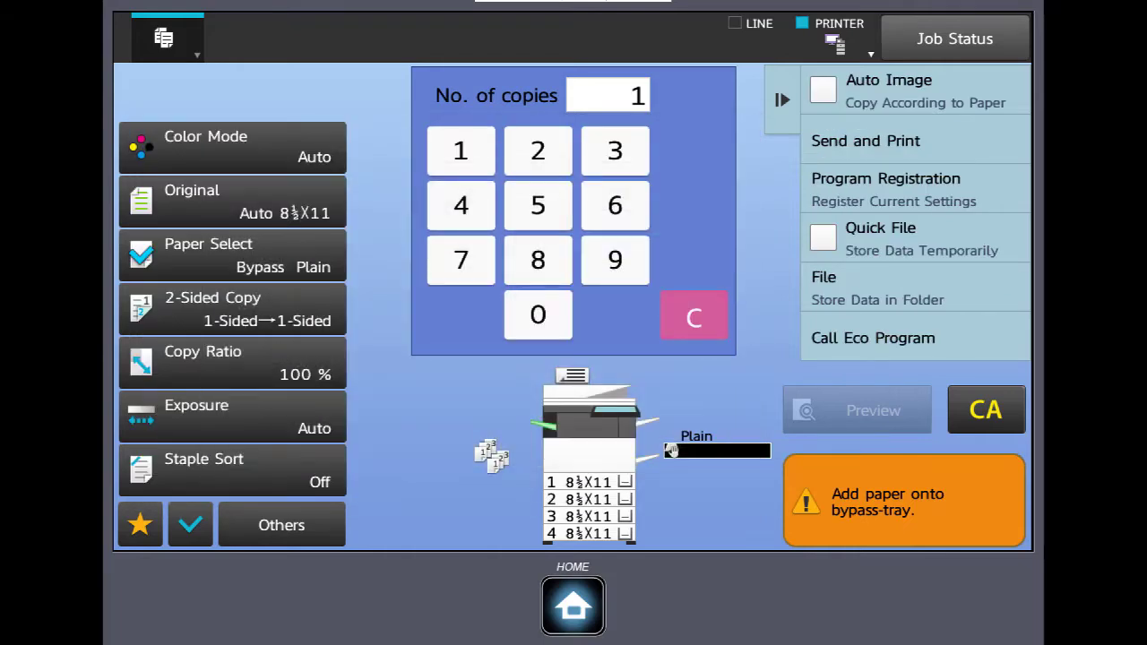
{"action": "left_click", "coordinate": [671, 450]}
Try the 1-Sided→2-Sided and 2-Sided→2-Sided options for two-sided copying
{"action": "left_click", "coordinate": [191, 311]}
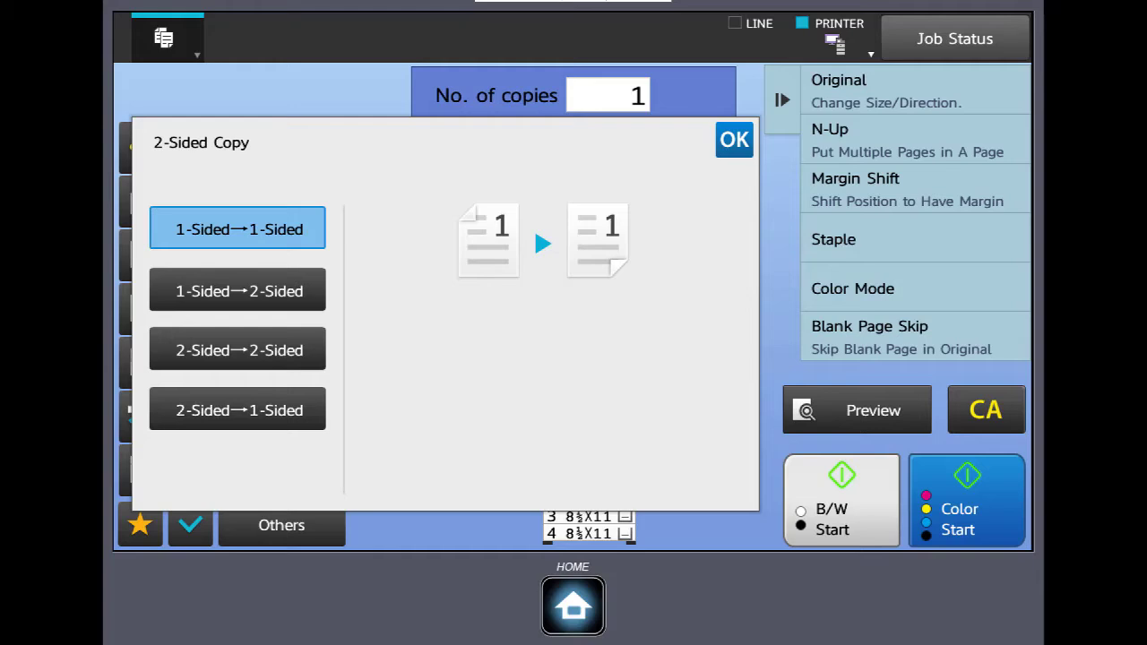
{"action": "left_click", "coordinate": [238, 290]}
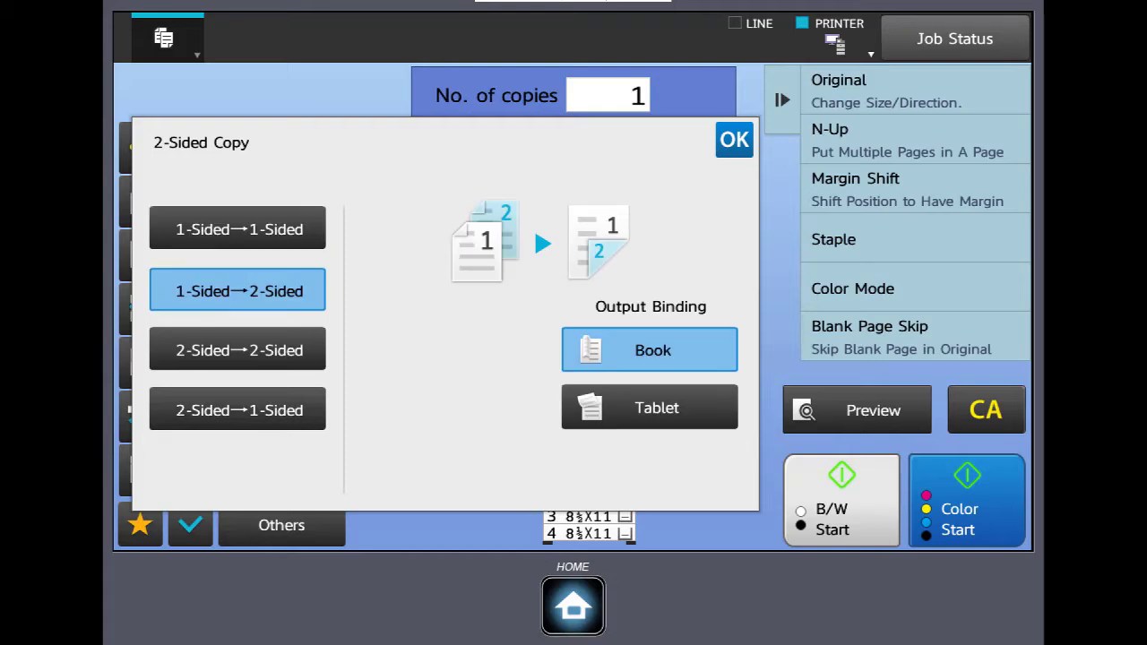
{"action": "left_click", "coordinate": [238, 349]}
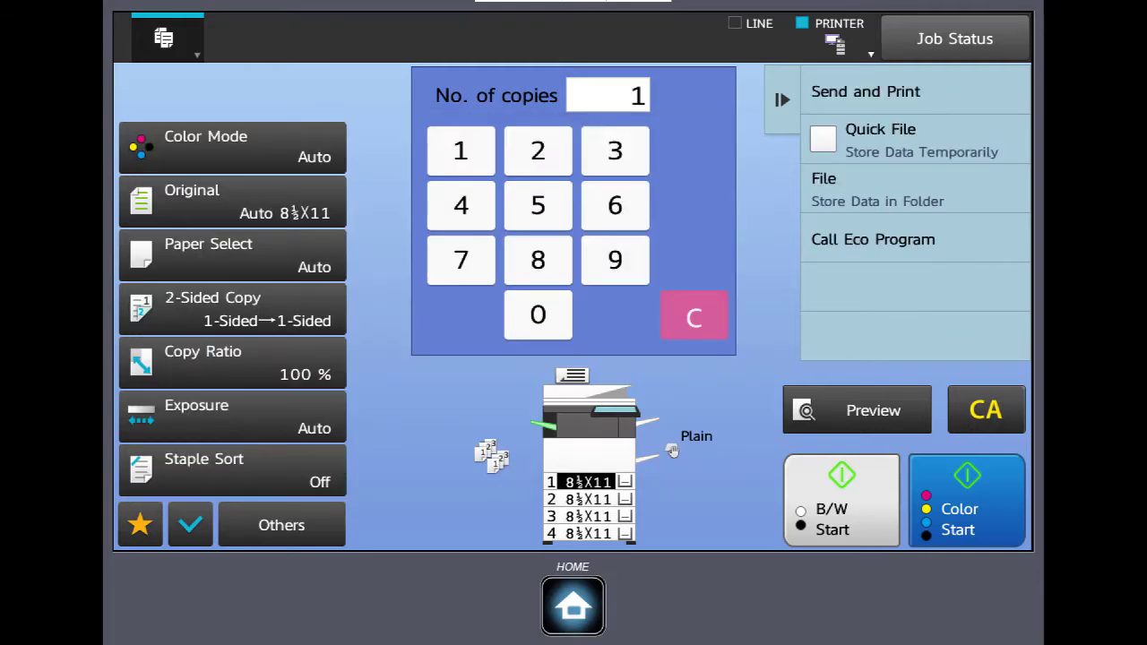
Try the 64% copy ratio preset raised to 67%, and clear all copy settings
{"action": "left_click", "coordinate": [195, 363]}
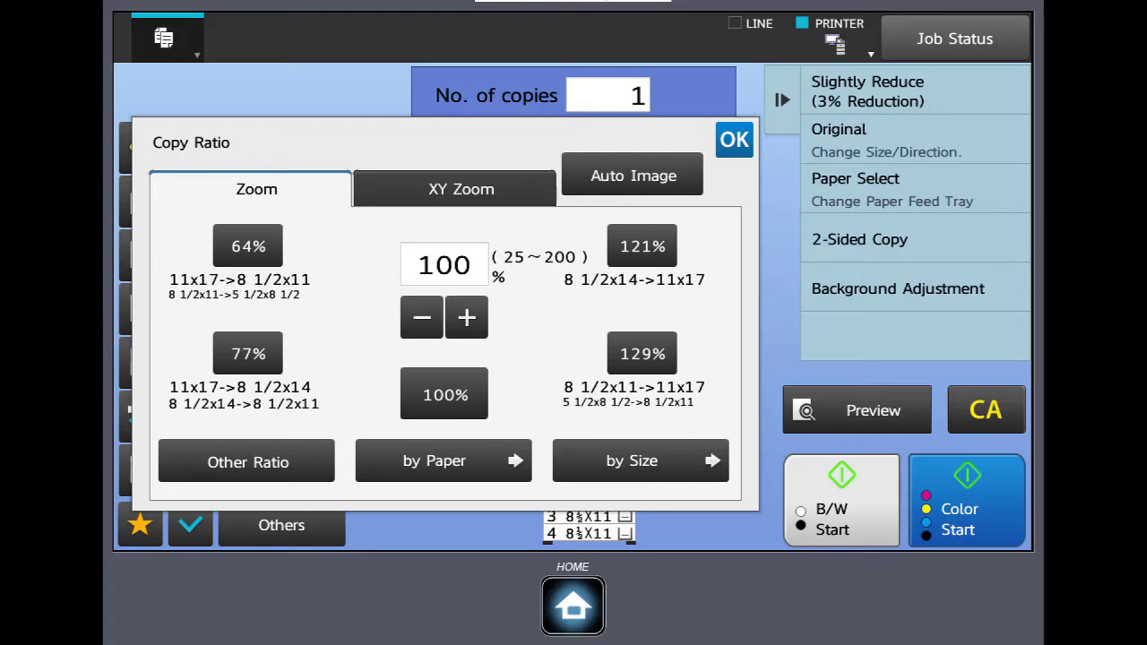
{"action": "left_click", "coordinate": [248, 246]}
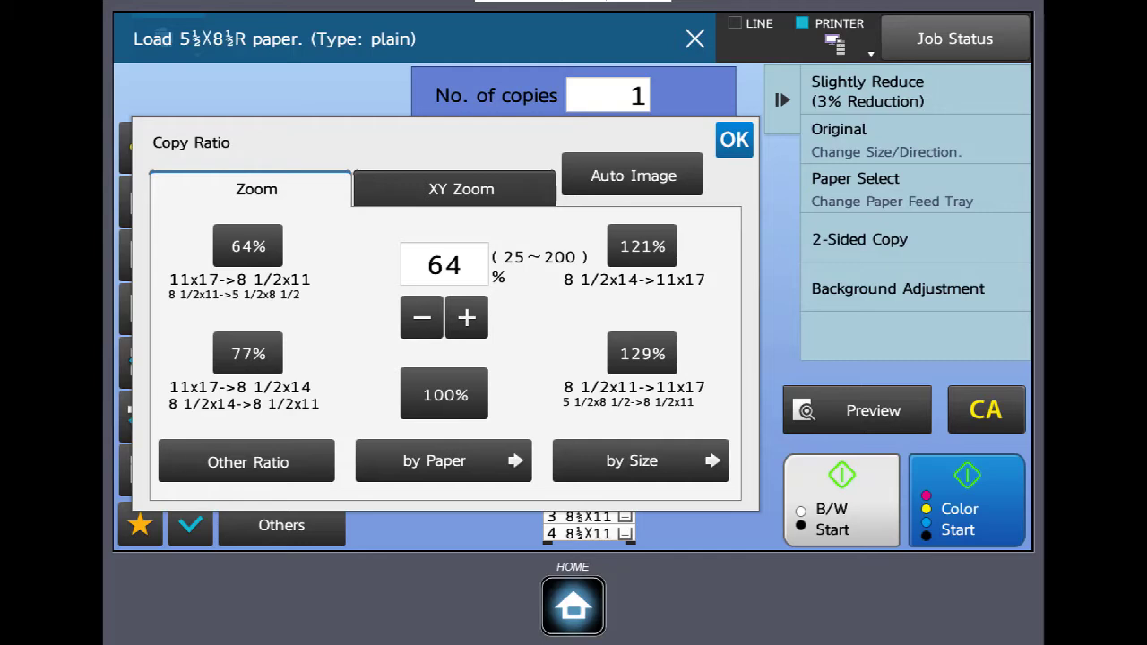
{"action": "left_click", "coordinate": [466, 318]}
{"action": "left_click", "coordinate": [467, 318]}
{"action": "left_click", "coordinate": [466, 317]}
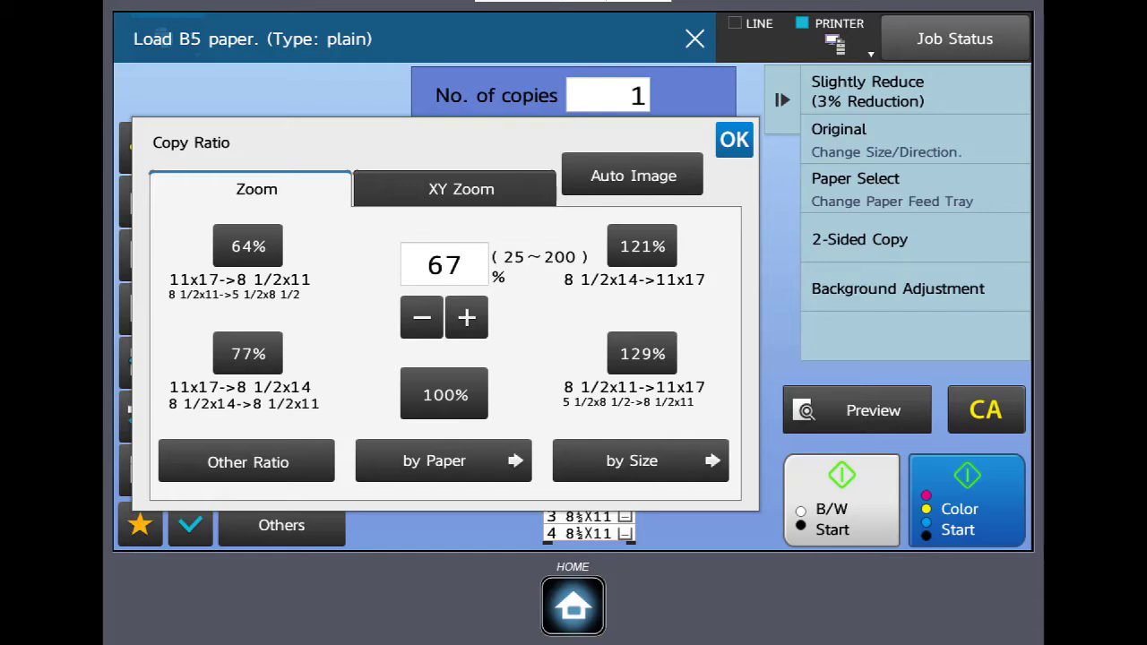
{"action": "left_click", "coordinate": [986, 410]}
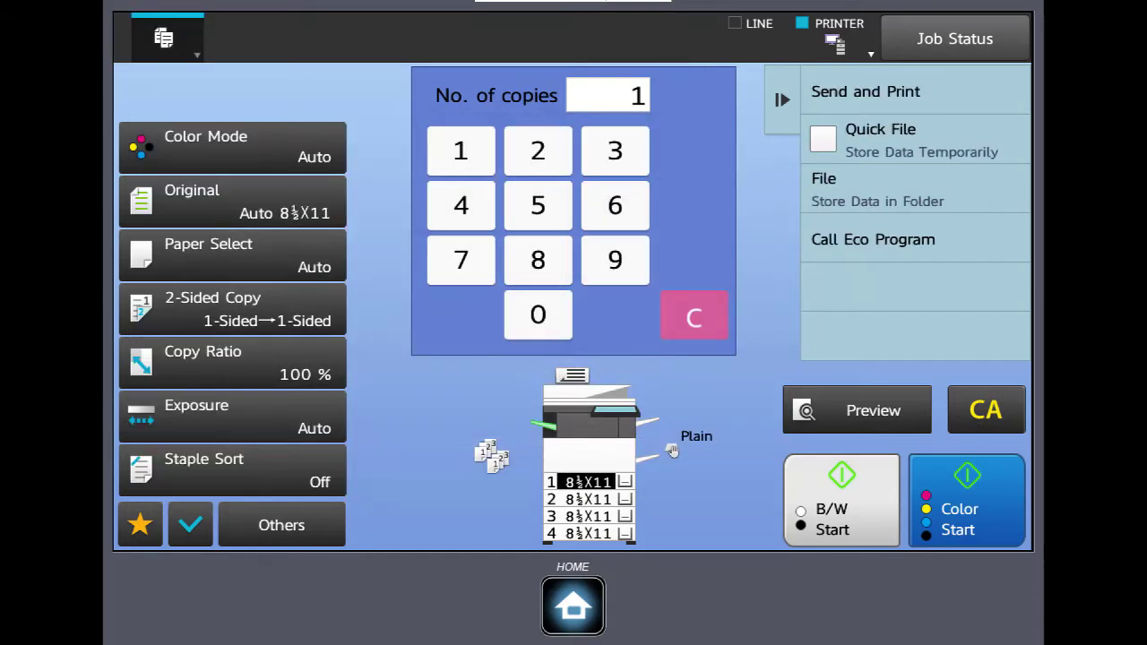
Try lowering the exposure two increments from the middle with the Photo original type, and clear all copy settings
{"action": "left_click", "coordinate": [232, 417]}
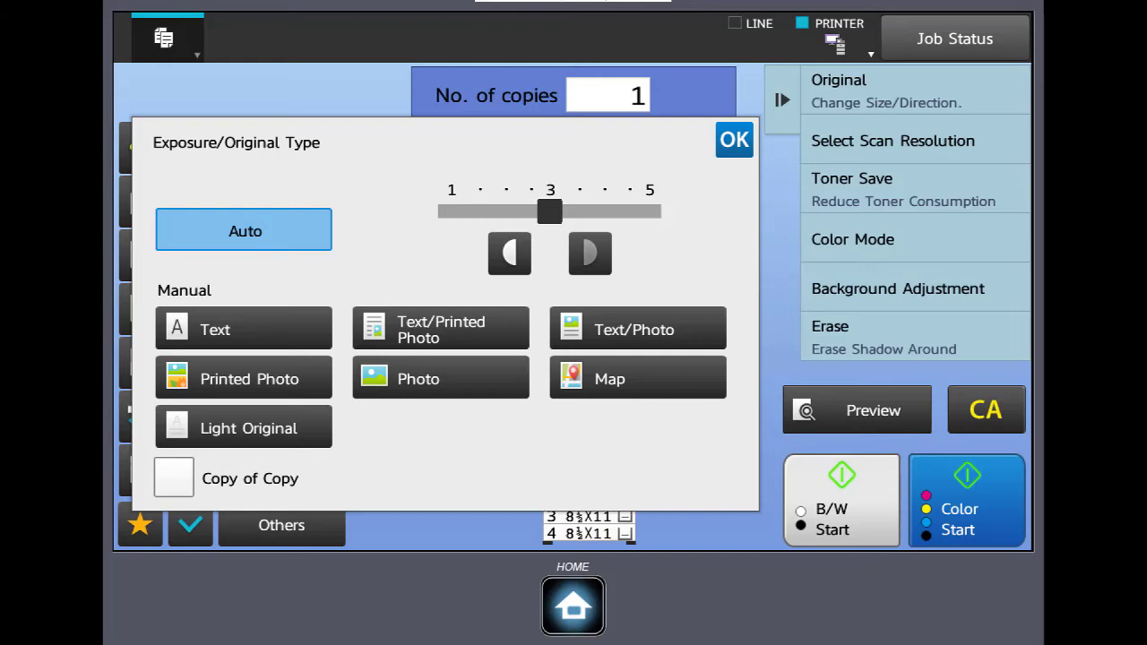
{"action": "left_click", "coordinate": [509, 253]}
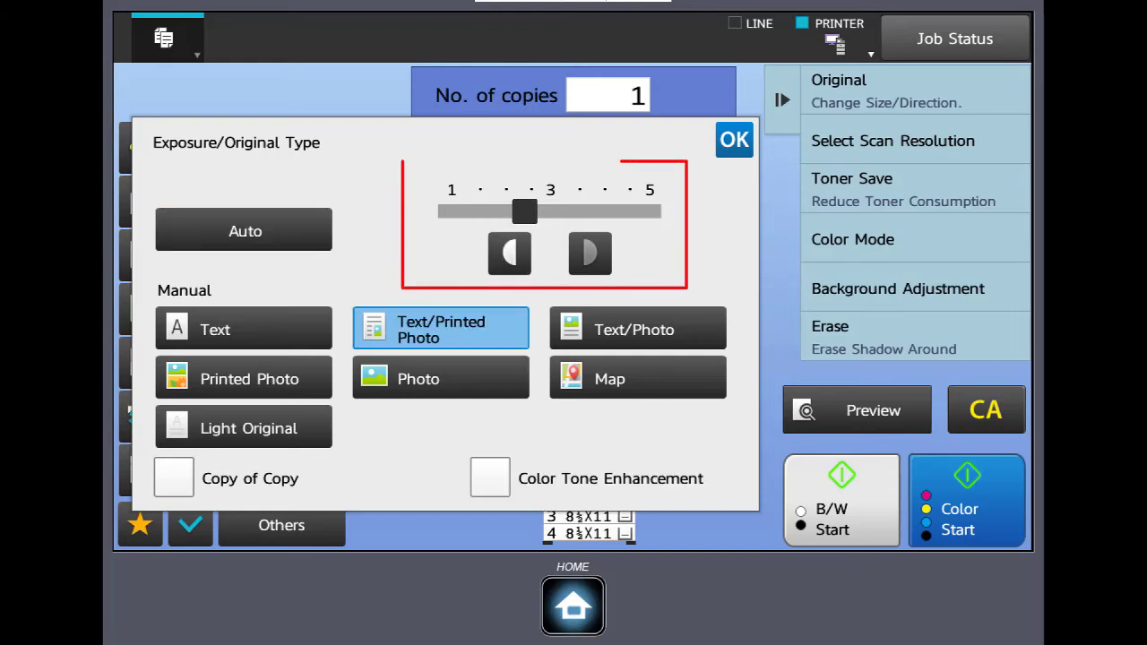
{"action": "left_click", "coordinate": [509, 253]}
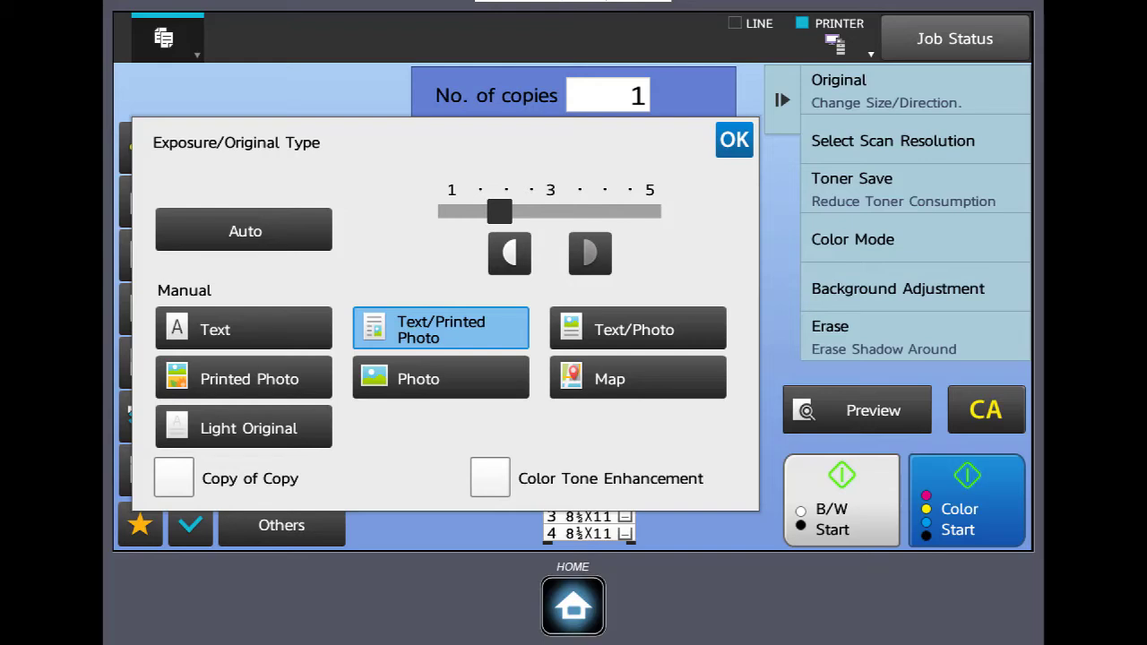
{"action": "left_click", "coordinate": [440, 378]}
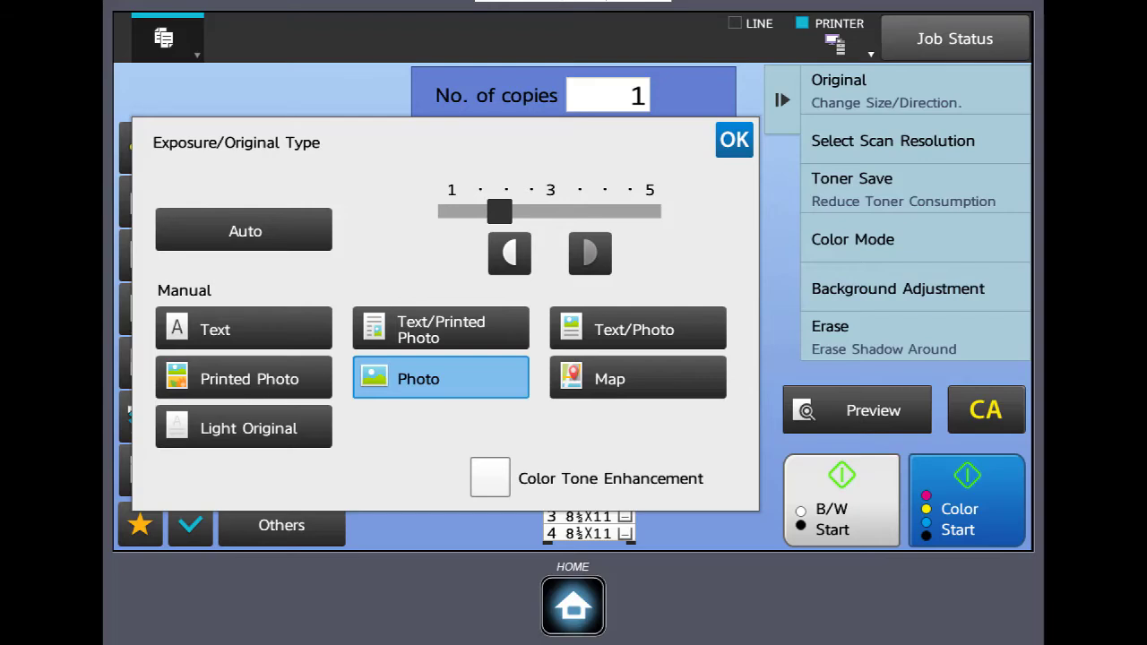
{"action": "left_click", "coordinate": [986, 410]}
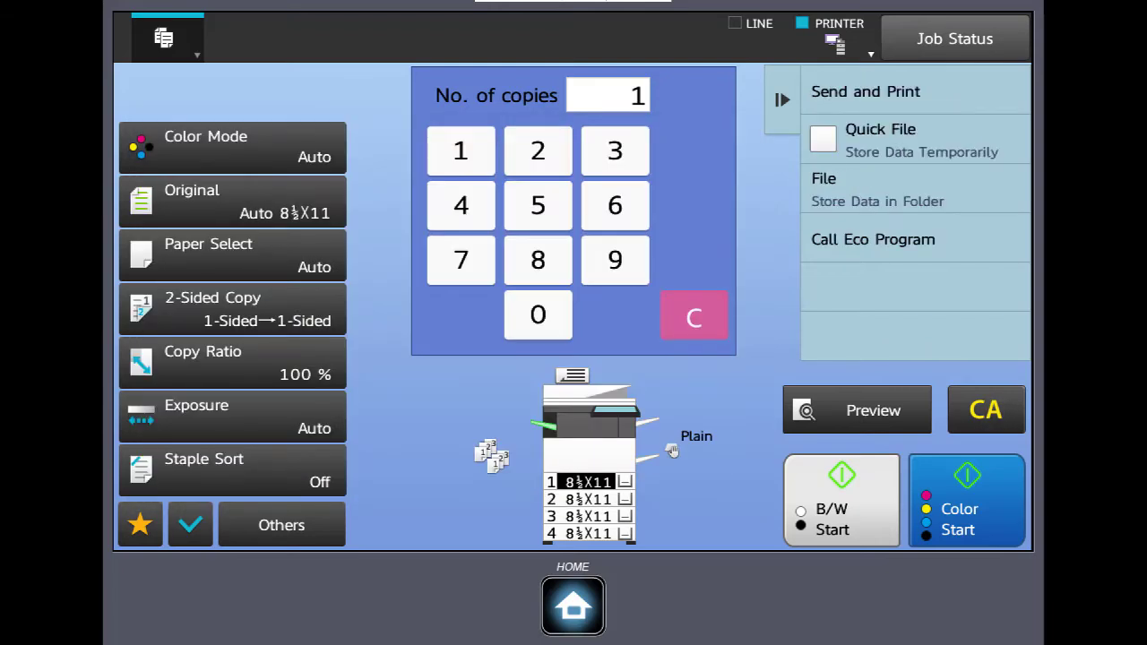
Try the 1 Staple, 2 Staples and Stapleless Staple options for Staple Sort, and clear all copy settings
{"action": "left_click", "coordinate": [231, 471]}
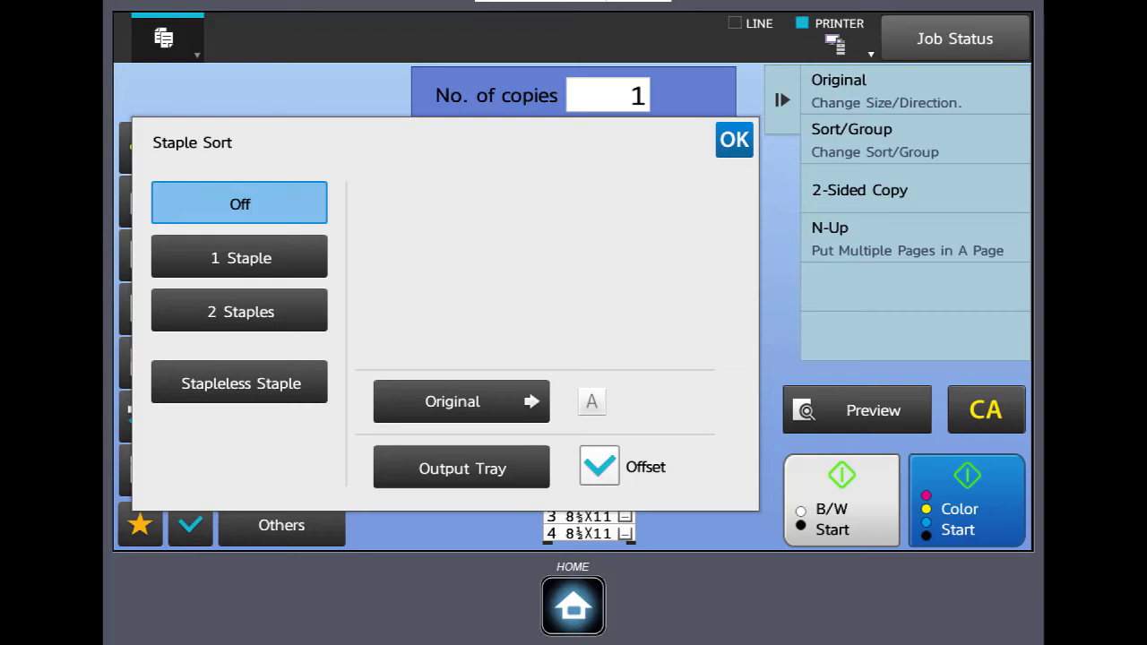
{"action": "left_click", "coordinate": [239, 257]}
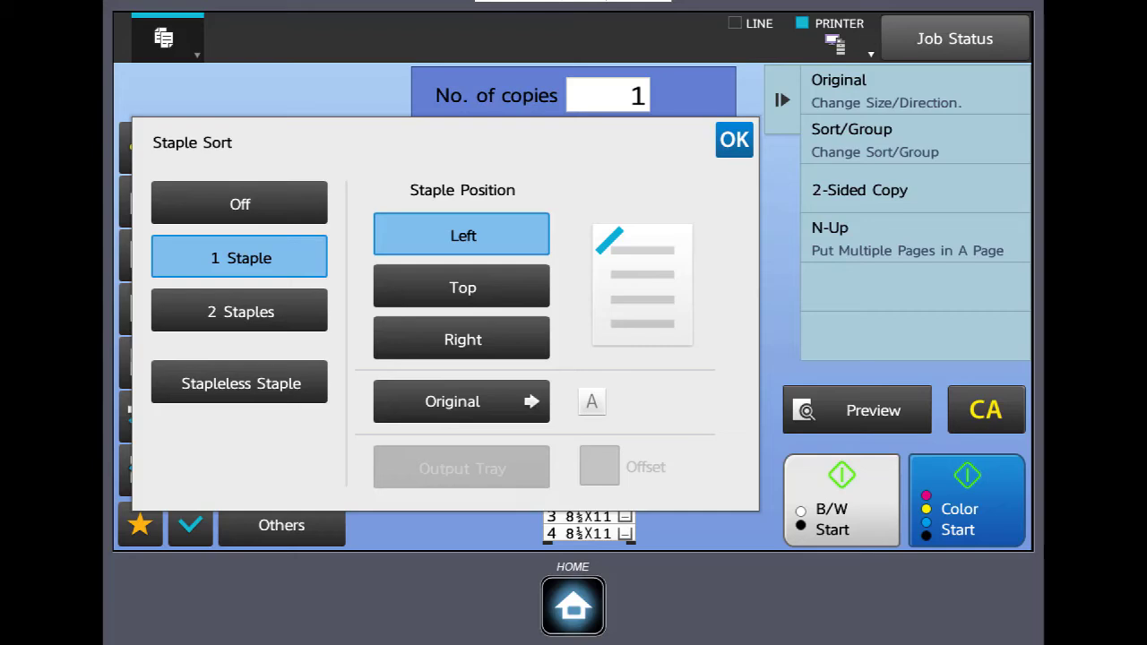
{"action": "left_click", "coordinate": [240, 311]}
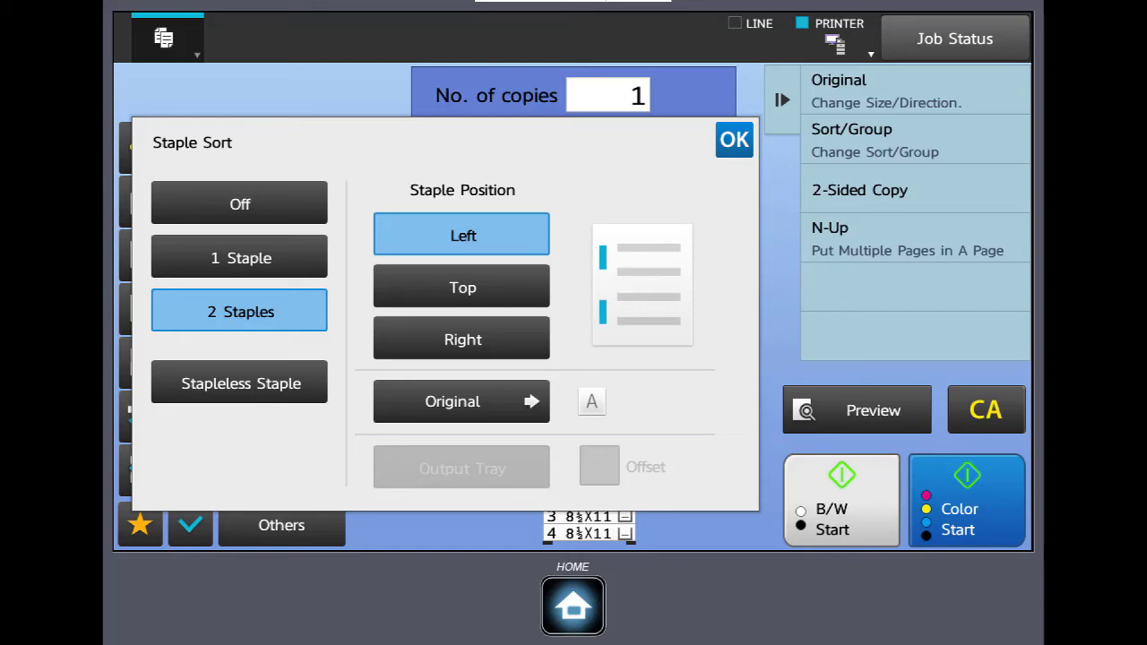
{"action": "left_click", "coordinate": [242, 383]}
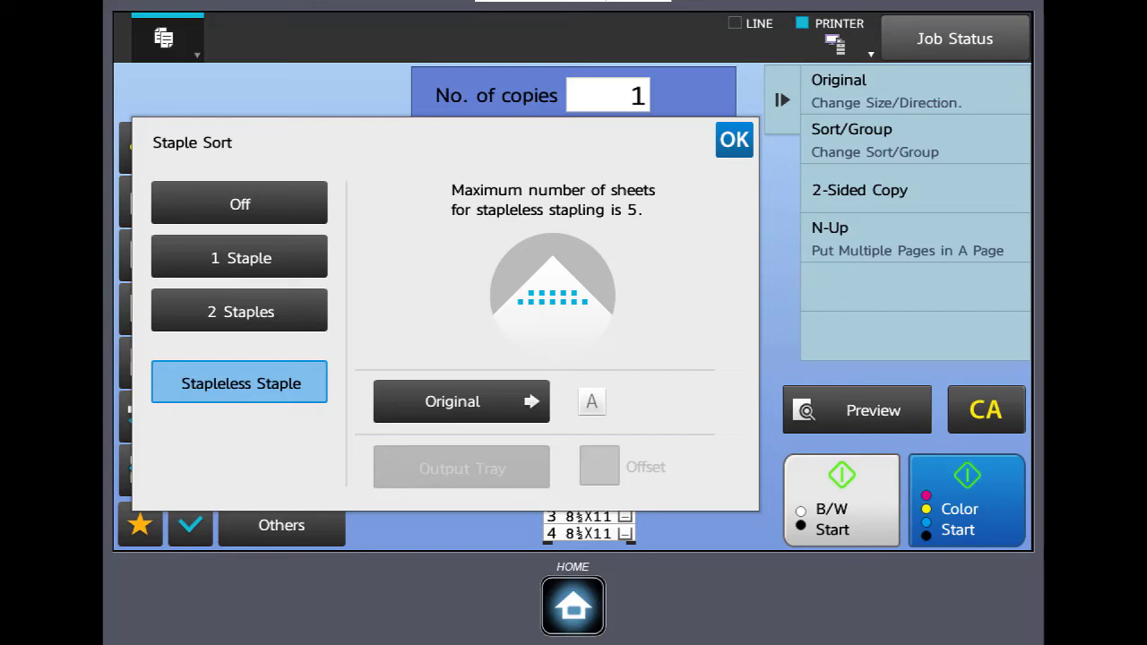
{"action": "left_click", "coordinate": [986, 410]}
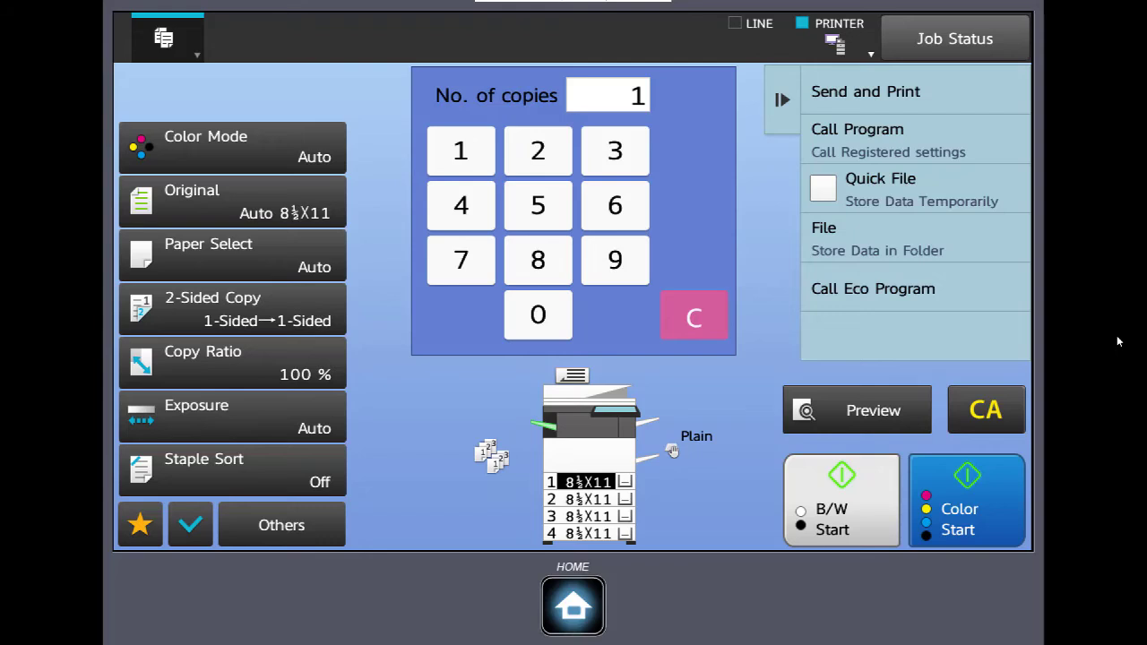
Load the Report program from the favorites and review its active functions, and clear all copy settings
{"action": "left_click", "coordinate": [140, 525]}
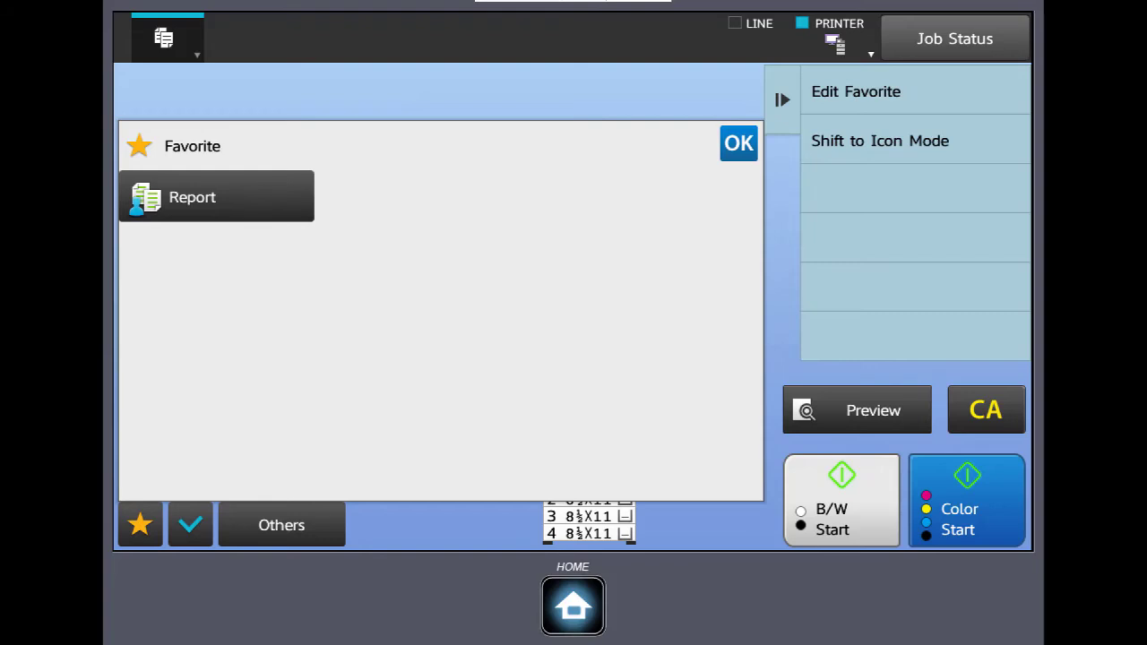
{"action": "left_click", "coordinate": [201, 196]}
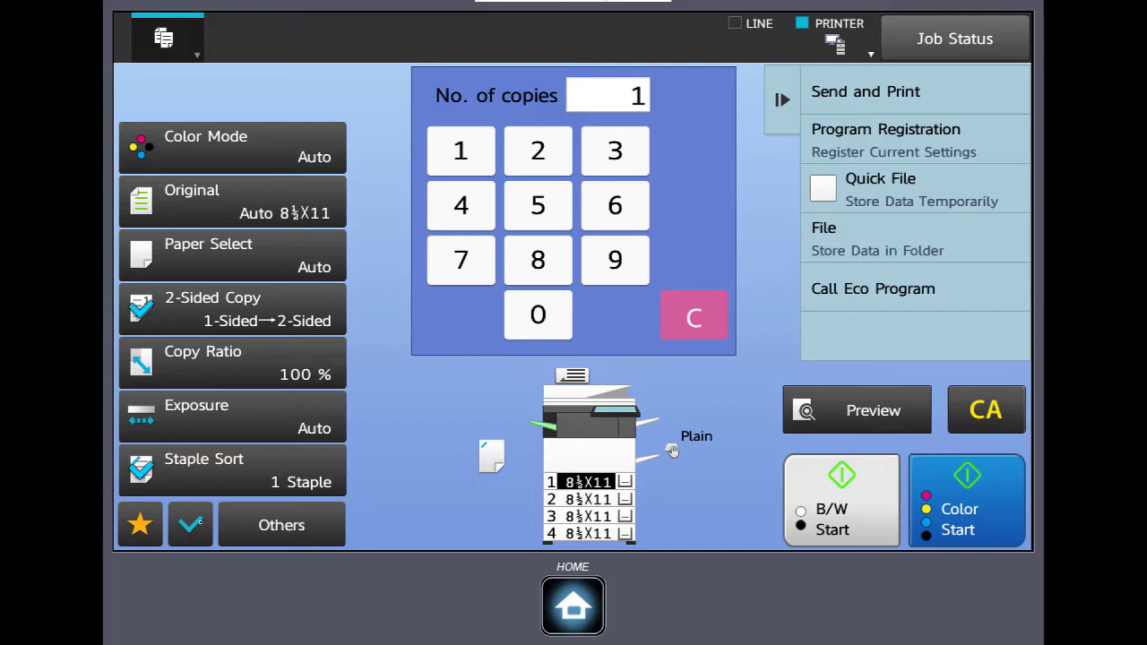
{"action": "left_click", "coordinate": [190, 525]}
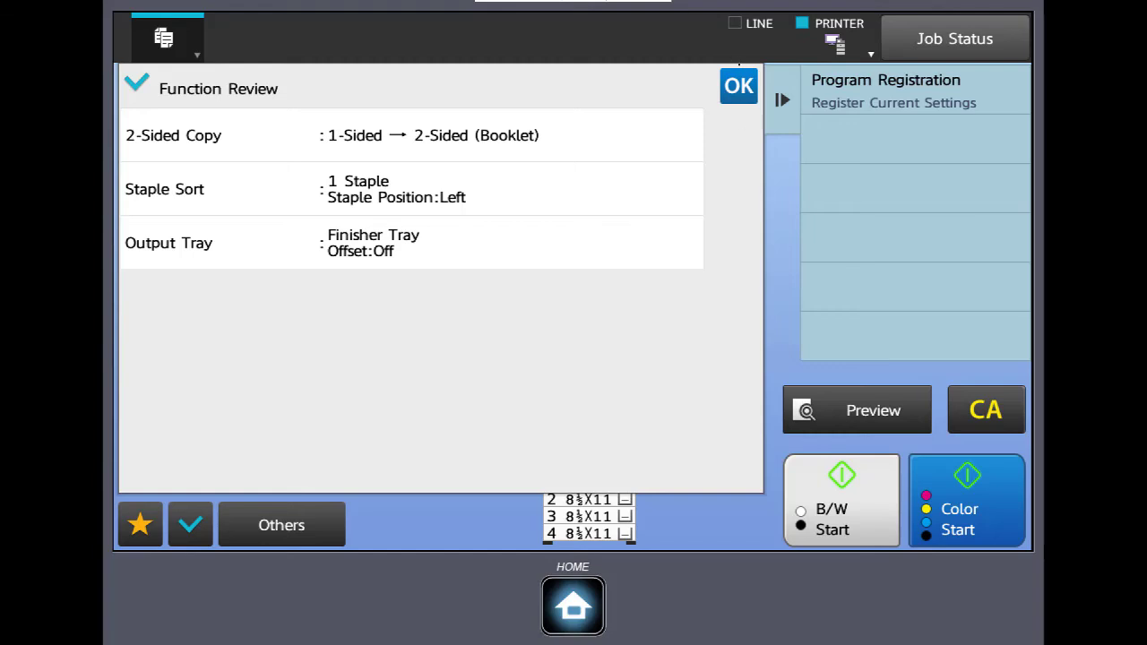
{"action": "left_click", "coordinate": [738, 86]}
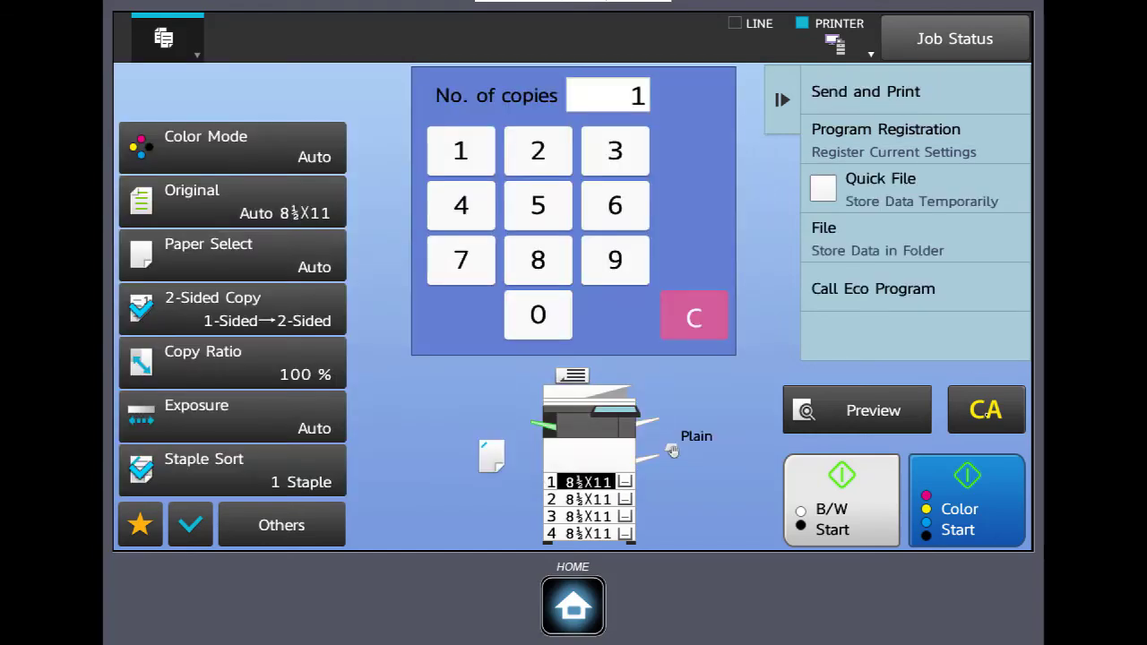
{"action": "left_click", "coordinate": [986, 413]}
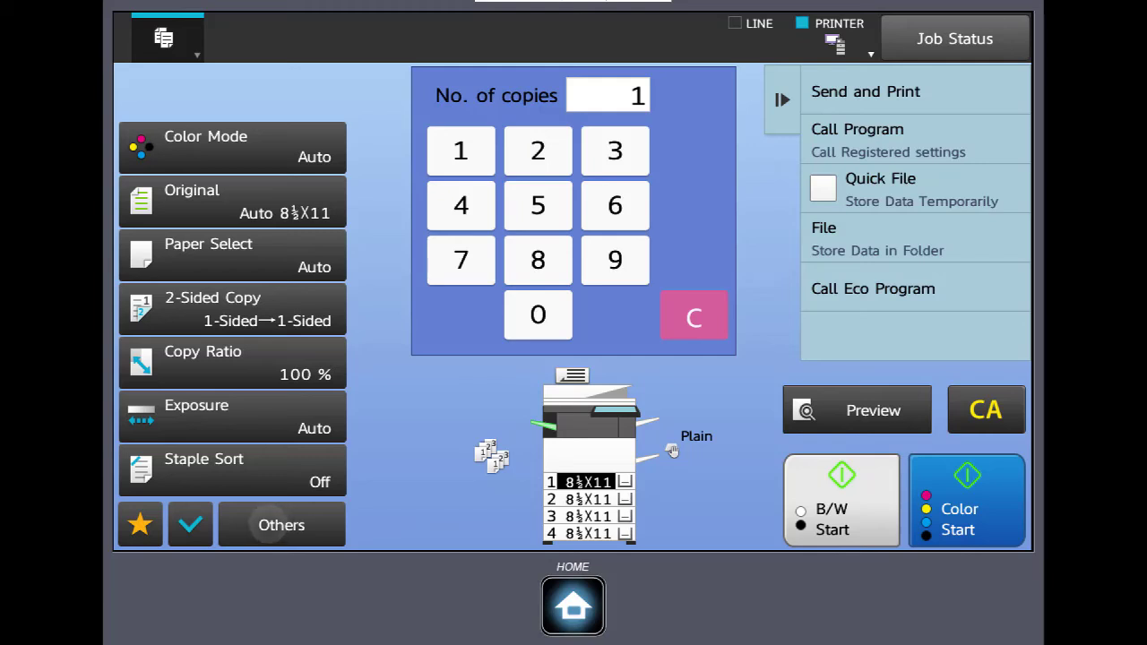
Browse the full list of additional copy functions under Others
{"action": "left_click", "coordinate": [281, 525]}
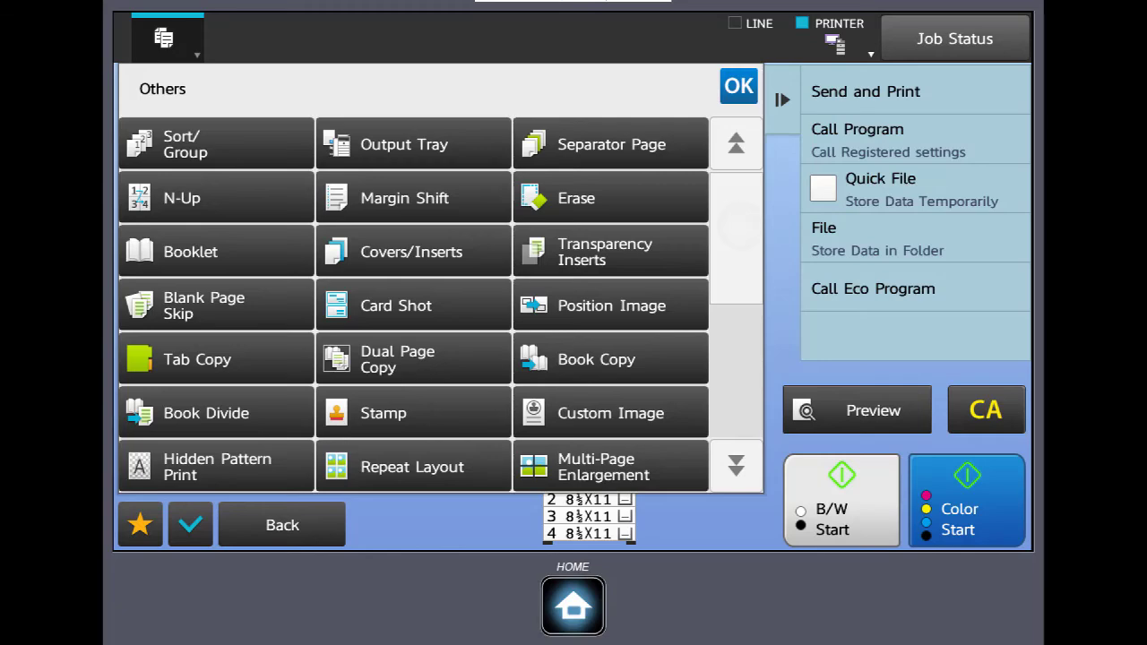
{"action": "left_click", "coordinate": [736, 466]}
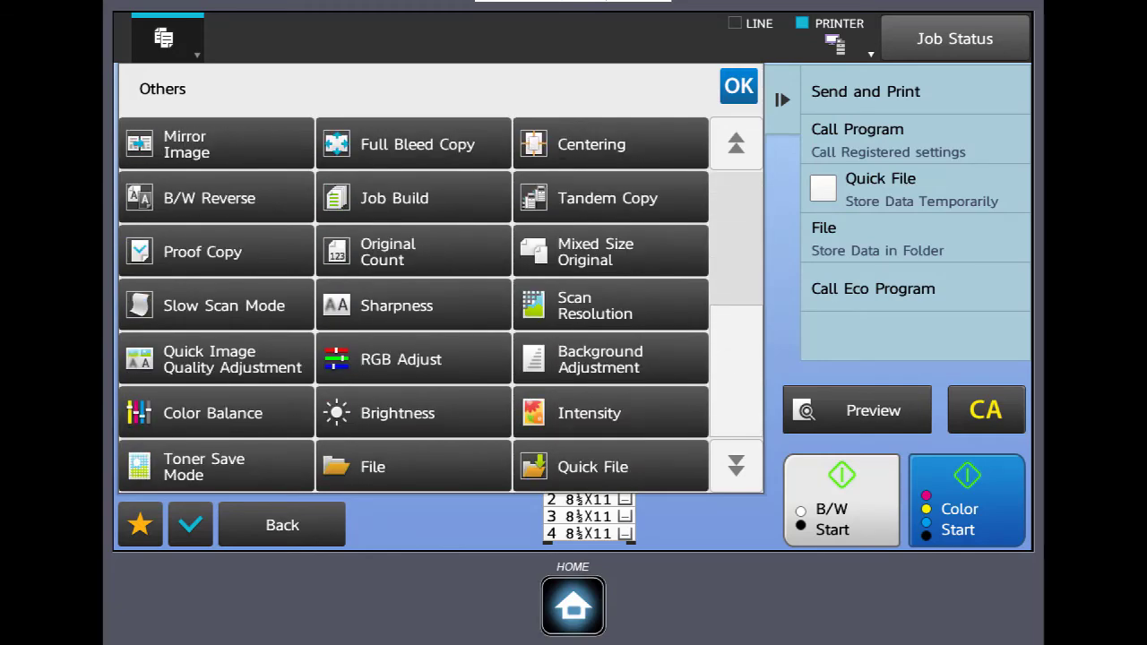
{"action": "left_click", "coordinate": [736, 143]}
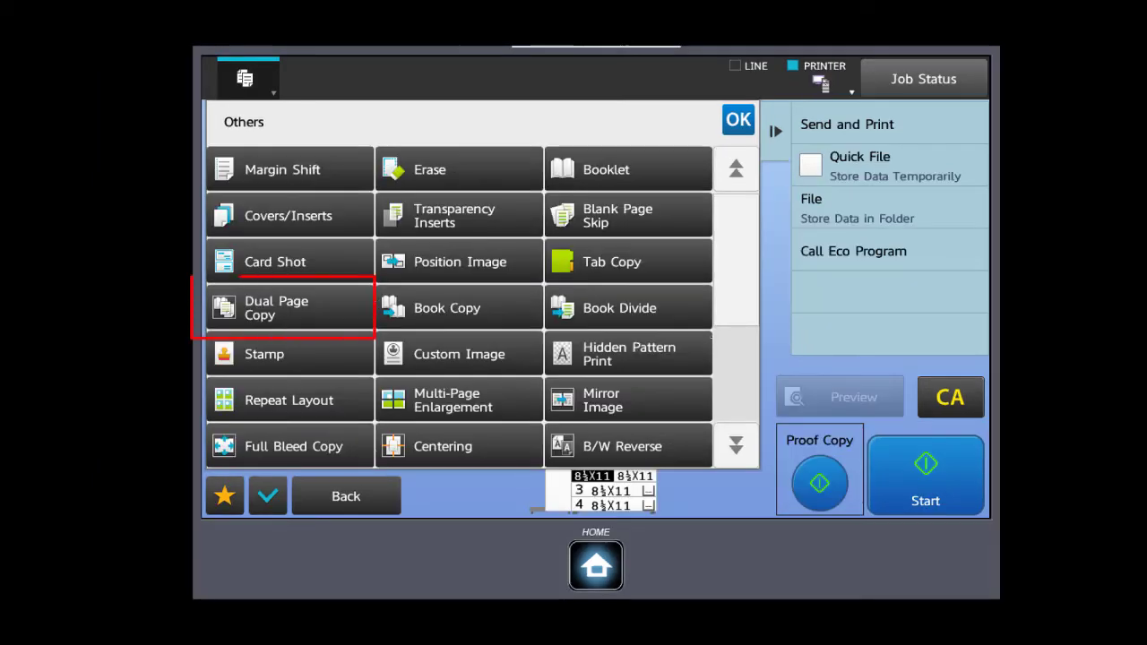
{"action": "scroll", "coordinate": [459, 307], "scroll_direction": "down", "scroll_amount": 5}
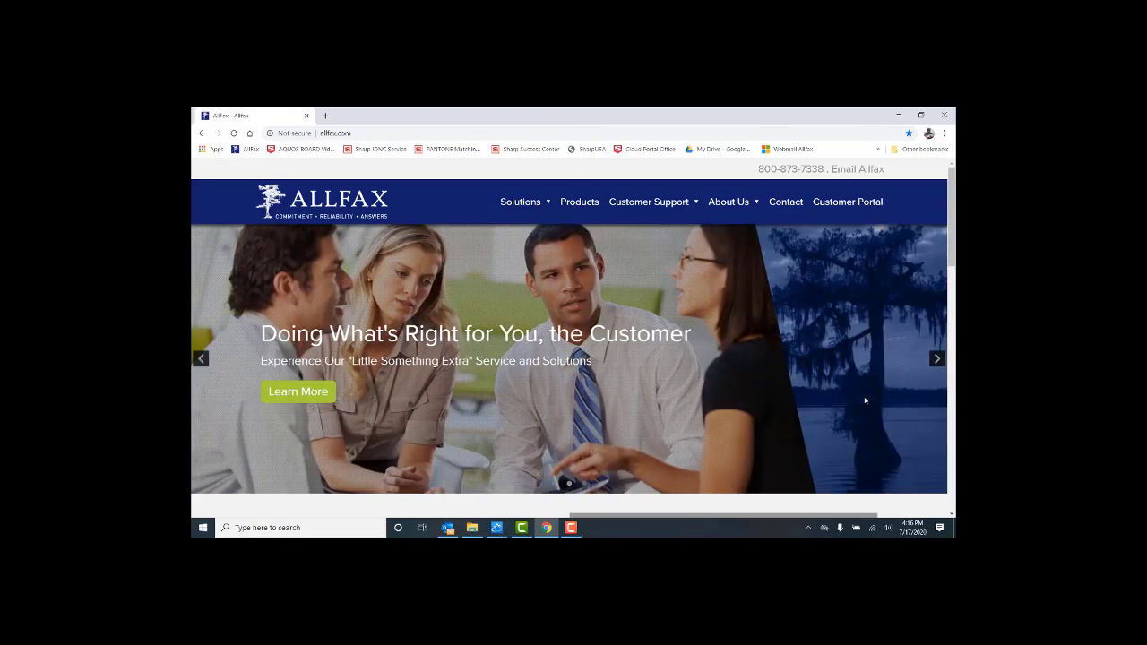
Open the Contact page of the Allfax website and view its contact form and details
{"action": "left_click", "coordinate": [785, 202]}
{"action": "scroll", "coordinate": [865, 400], "scroll_direction": "down", "scroll_amount": 2}
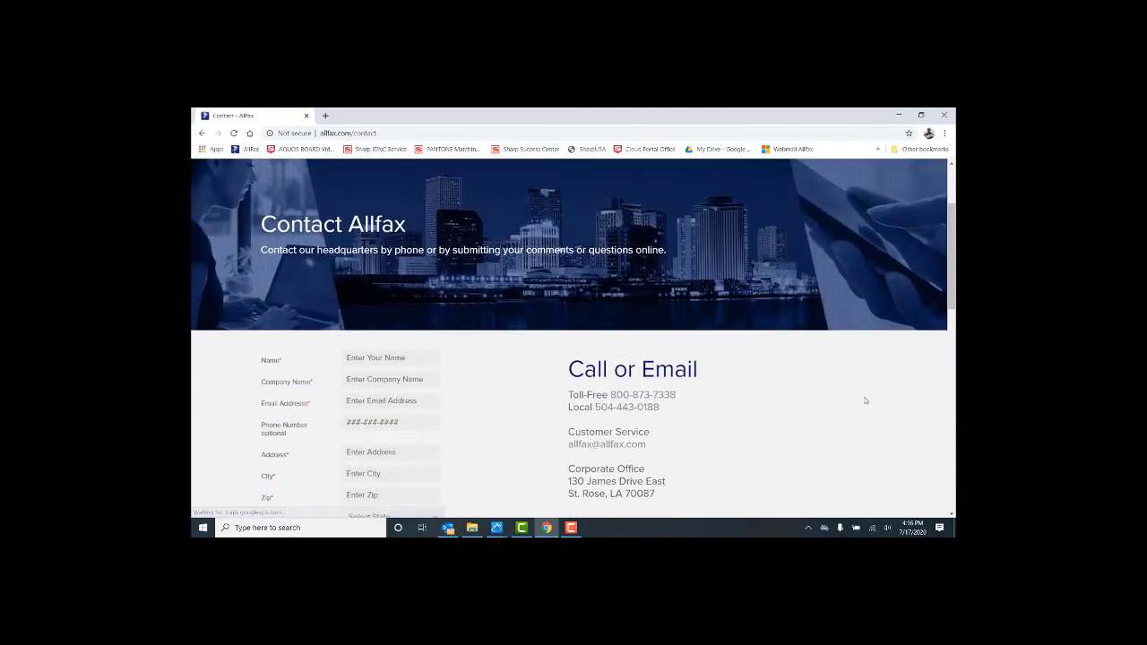